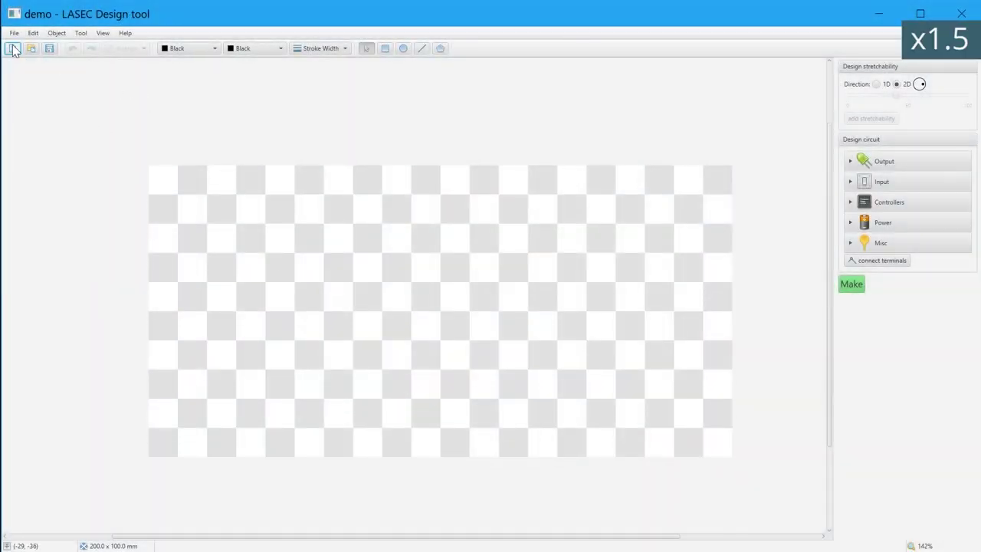
Load the demo outline SVG file via File > Load Svg.
left_click(13, 32)
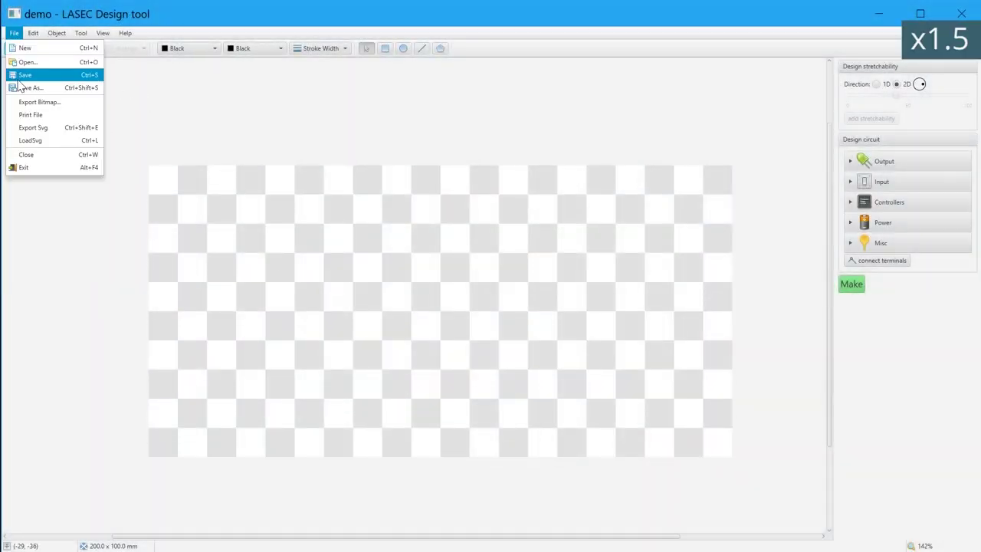
left_click(32, 144)
left_click(245, 189)
left_click(622, 475)
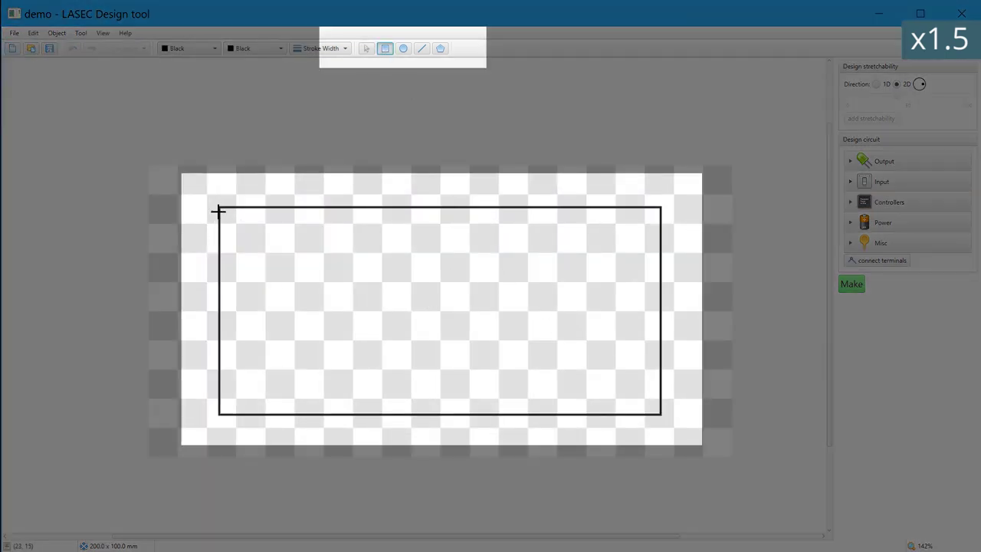
Draw a rectangle and fill it with a medium-density 2D Y-shaped cut pattern.
left_click_drag(221, 212, 661, 415)
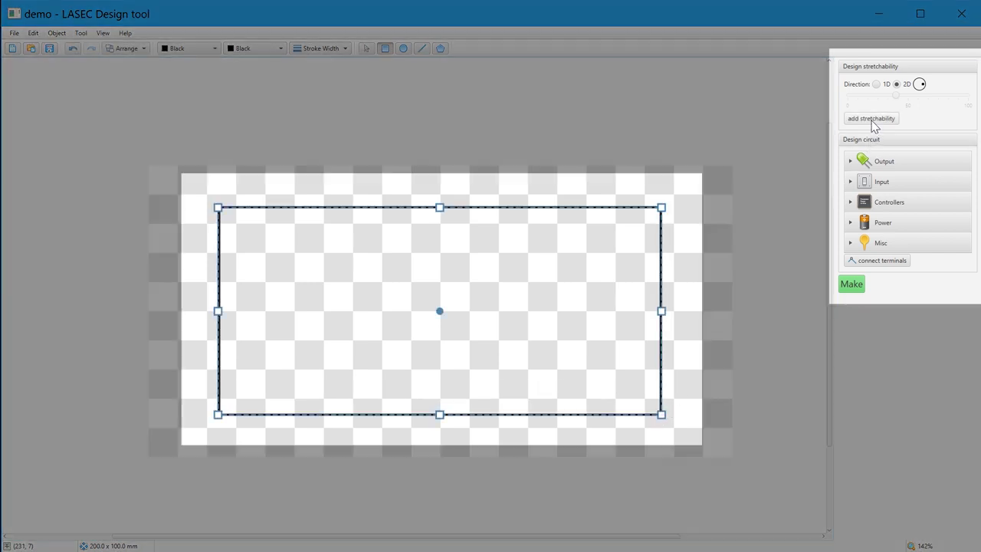
left_click(874, 120)
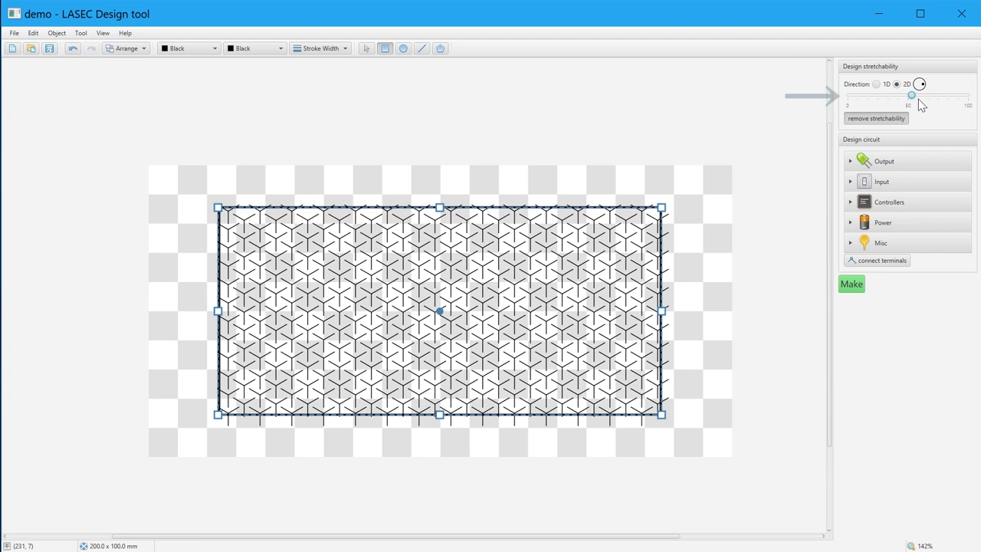
mouse_move(918, 99)
left_mouse_down()
mouse_move(933, 102)
mouse_move(911, 101)
left_mouse_up()
Place an LED, a push button beside it and an LR621 coin cell below, then start trace routing.
left_click(885, 162)
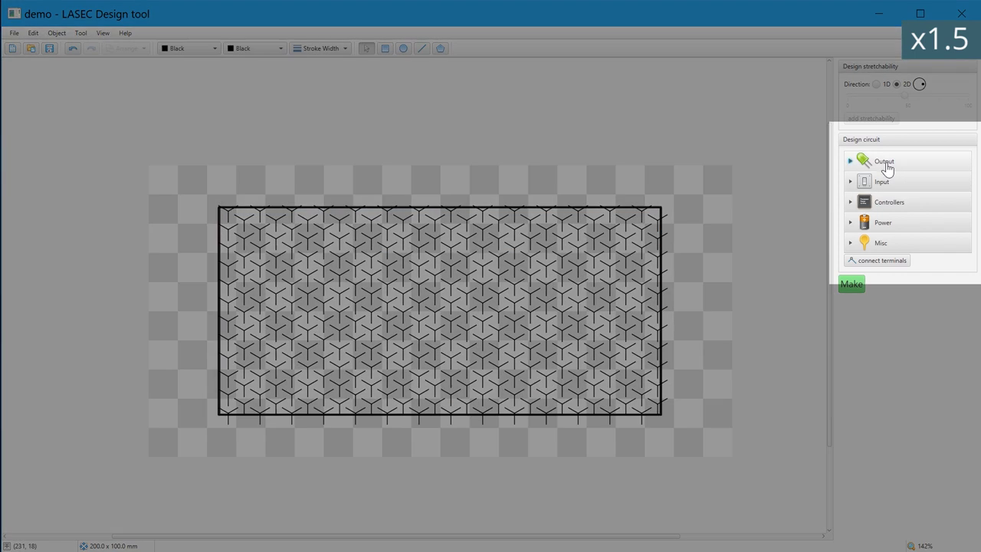
mouse_move(882, 184)
left_mouse_down()
mouse_move(467, 285)
mouse_move(390, 293)
left_mouse_up()
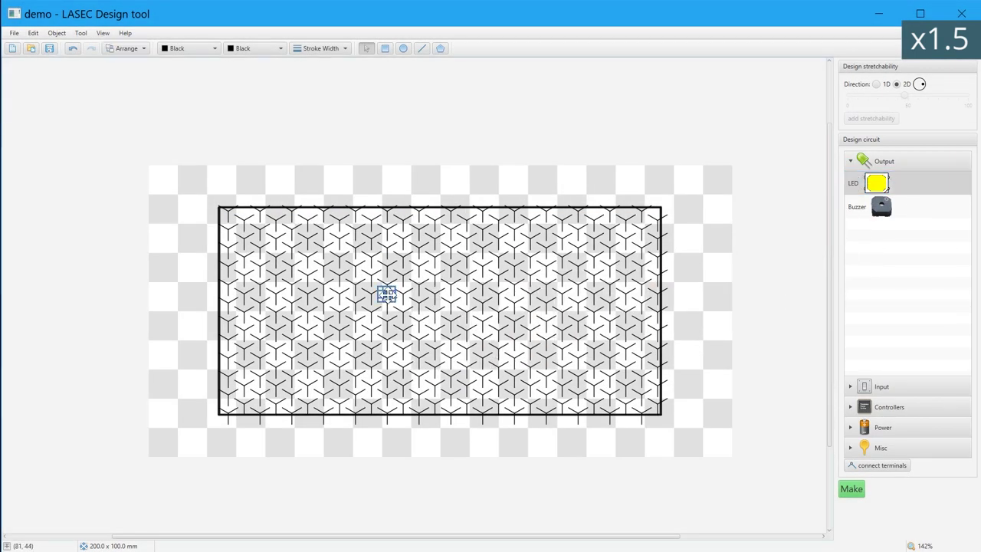
left_click(881, 386)
left_click_drag(879, 203, 483, 295)
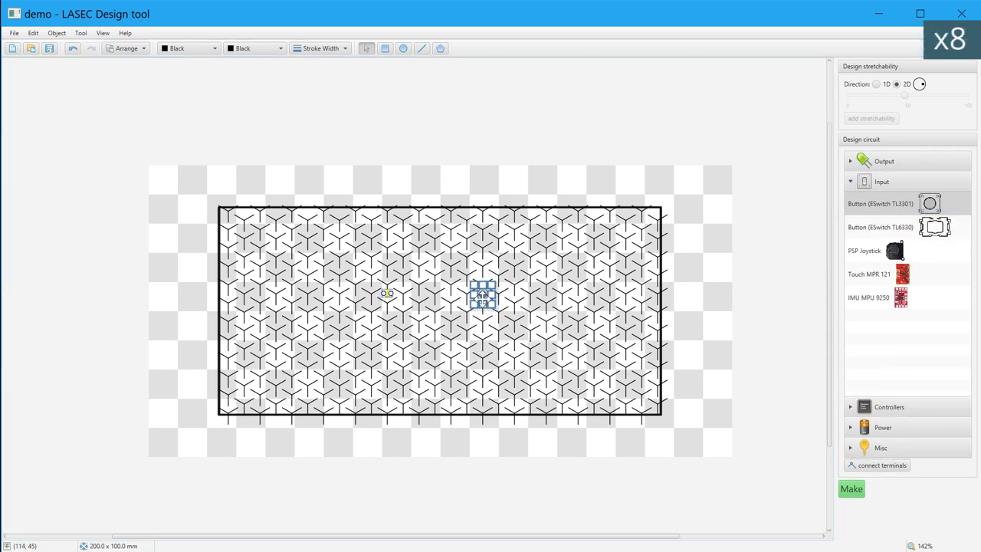
left_click(883, 426)
mouse_move(880, 291)
left_mouse_down()
mouse_move(509, 402)
mouse_move(465, 353)
left_mouse_up()
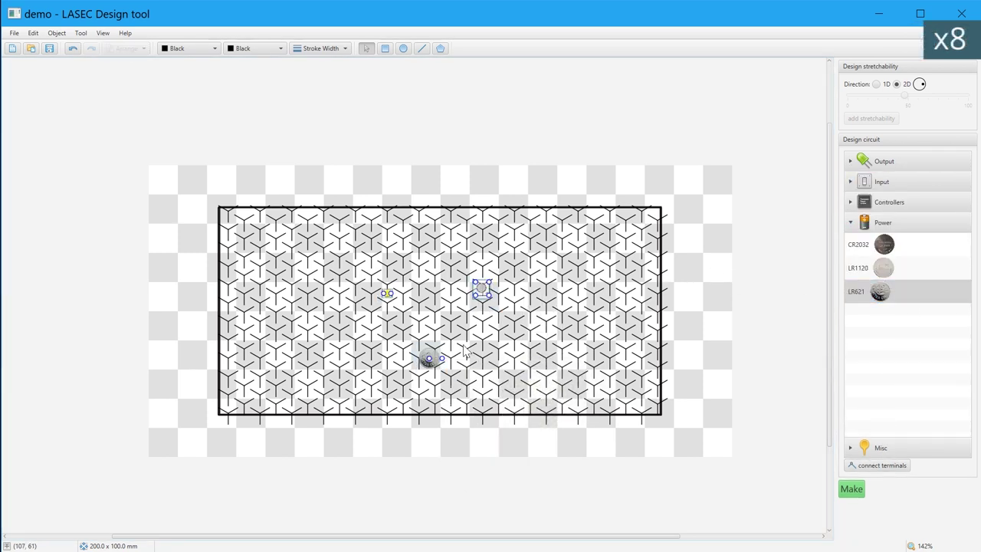
left_click(880, 467)
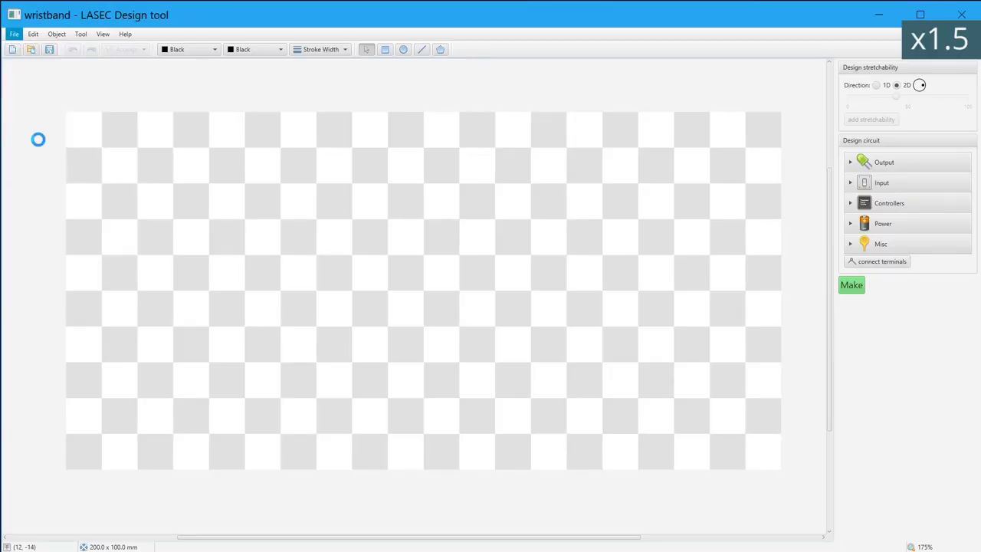
Load wristband_outline.svg, giving the long band a 2D pattern and the tab a 1D pattern.
left_click(291, 244)
left_click(621, 475)
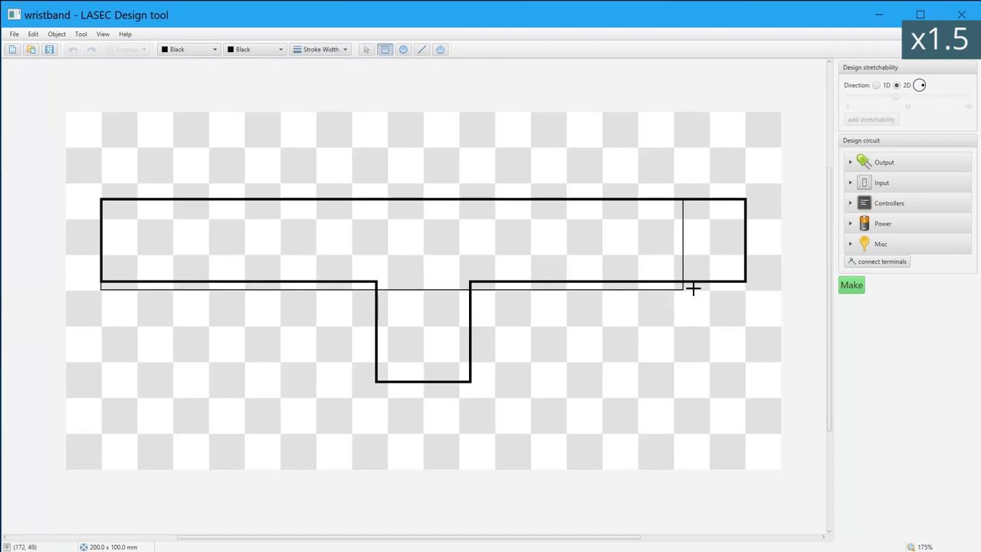
left_click(747, 282)
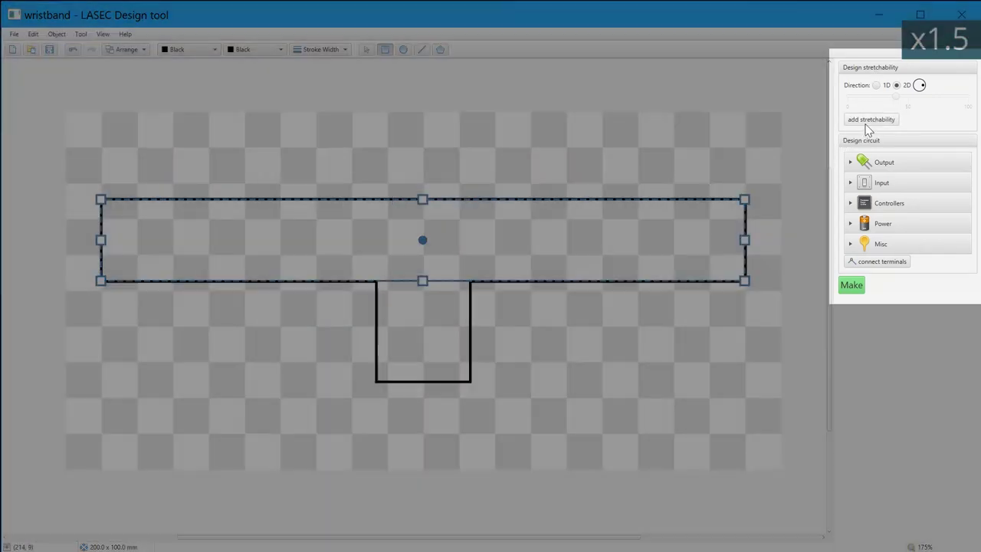
left_click(871, 120)
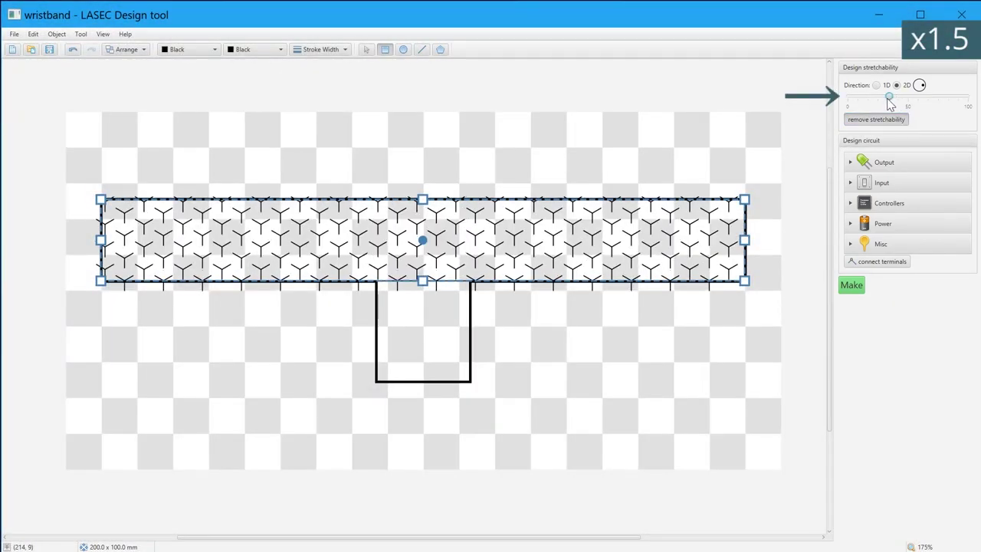
left_click(471, 383)
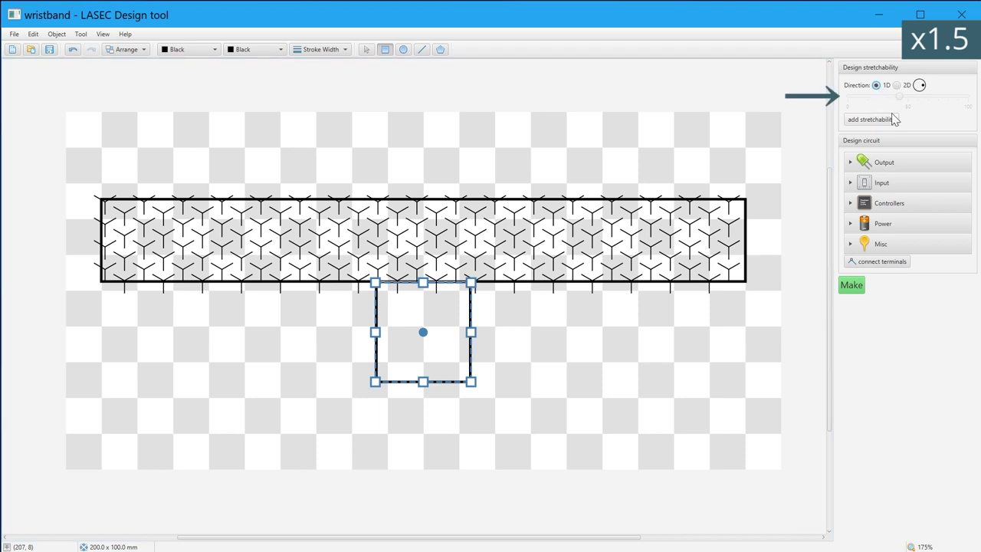
left_click(875, 120)
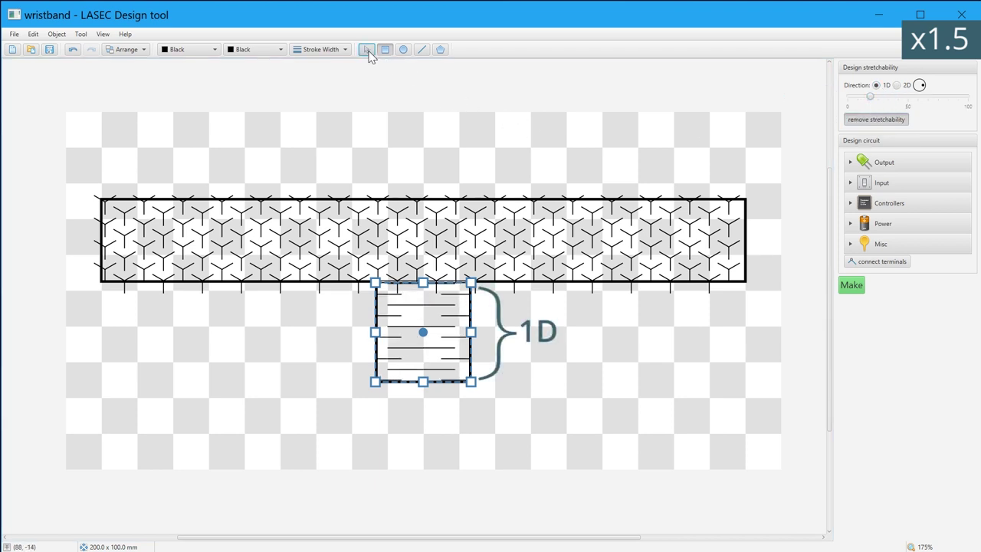
Place an LED on the band and single pins at the band ends and tab.
left_click(442, 143)
left_click(849, 161)
left_click(879, 190)
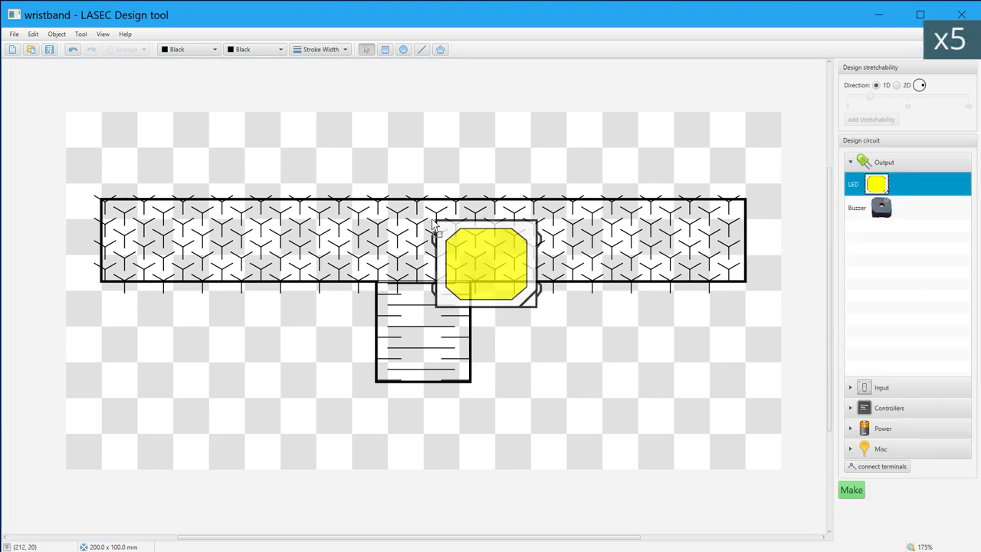
left_click(435, 222)
left_click(881, 244)
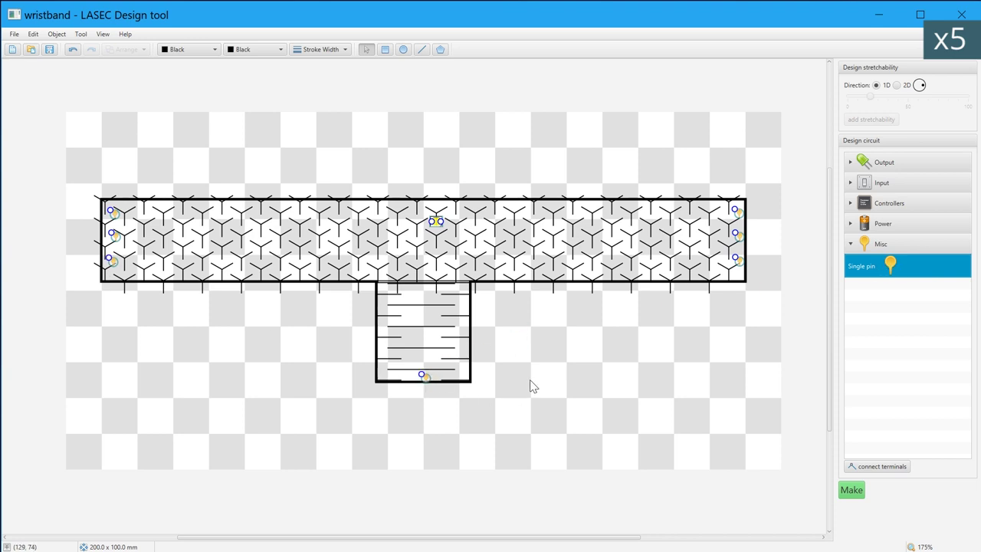
Route traces from the LED to the left pin and between the side and tab pins.
left_click(870, 466)
left_click_drag(433, 222, 111, 211)
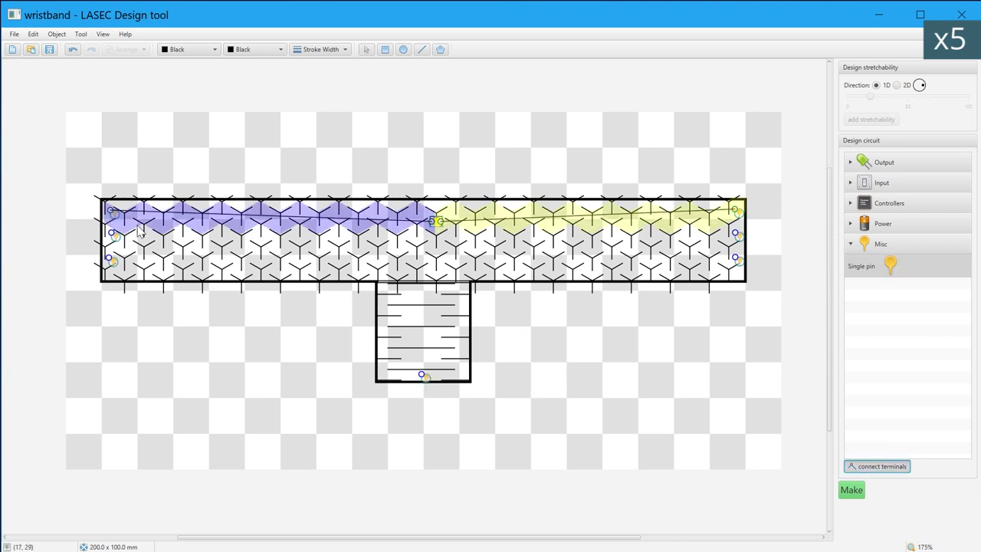
left_click_drag(738, 238, 421, 375)
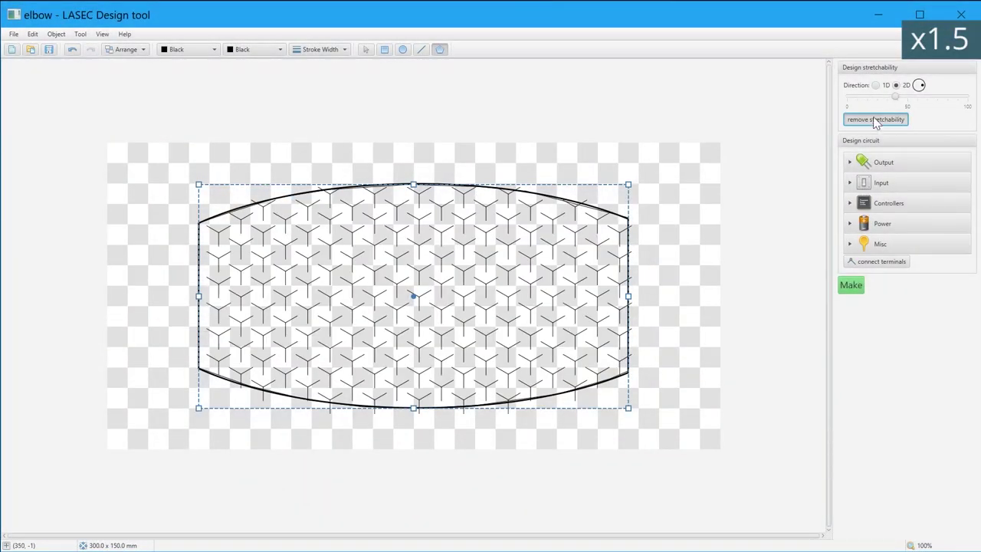
Make the outline pattern finer, nudge the ellipse up and give it a coarser, more stretchable pattern.
left_click(858, 102)
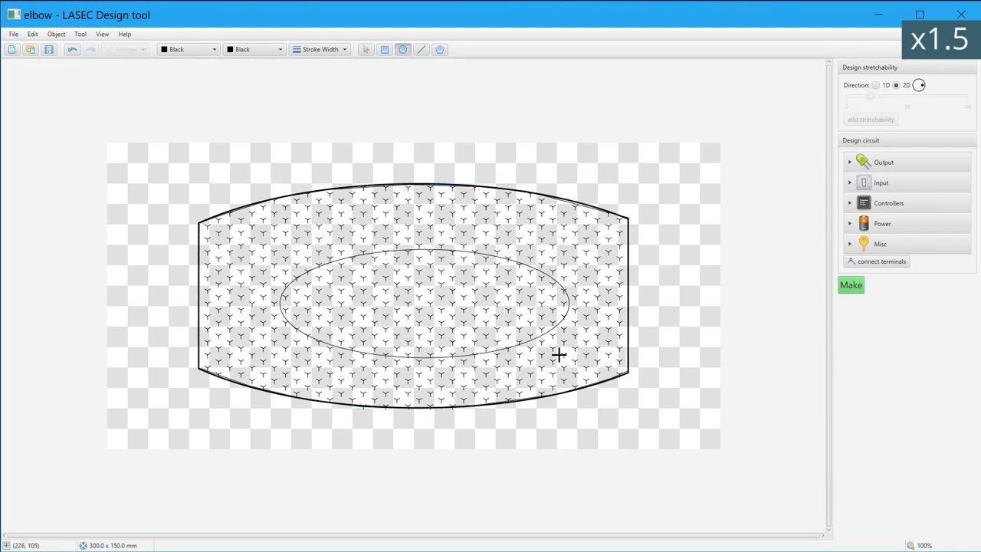
left_click_drag(537, 269, 538, 257)
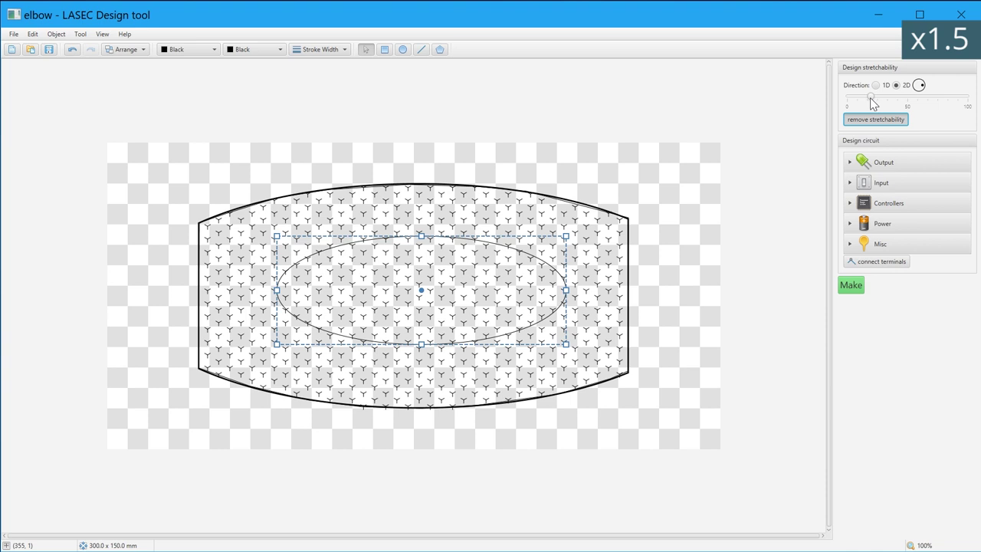
left_click_drag(877, 103, 887, 104)
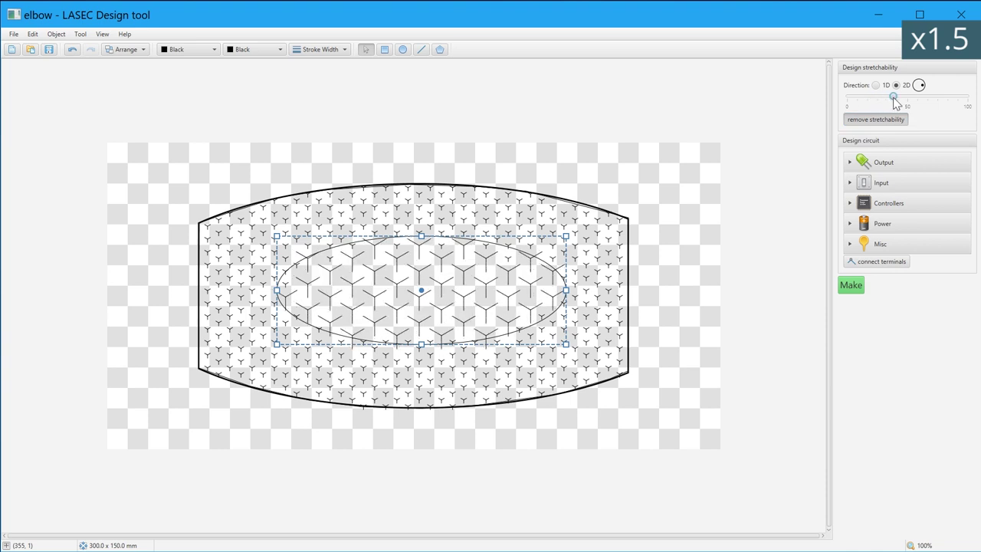
left_click(372, 62)
left_click(854, 244)
Place single pins and route a trace from the left edge pin into the ellipse to its right pin.
left_click_drag(891, 269, 215, 320)
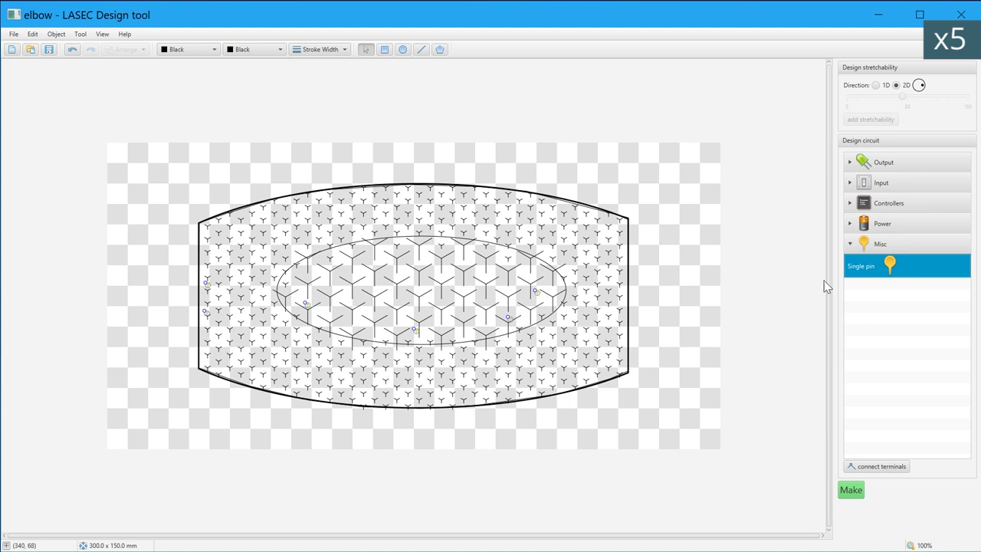
key("Tab")
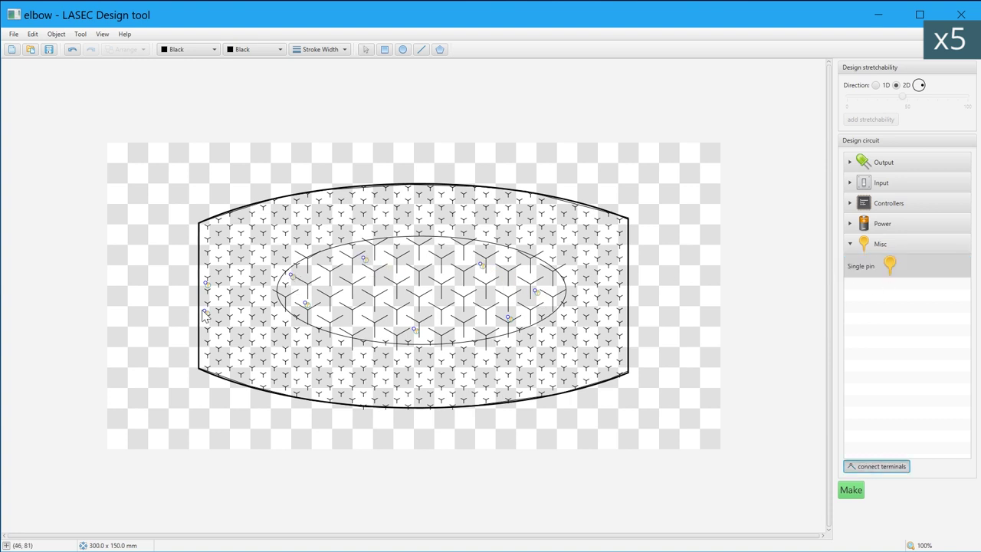
left_click(305, 309)
left_click(507, 319)
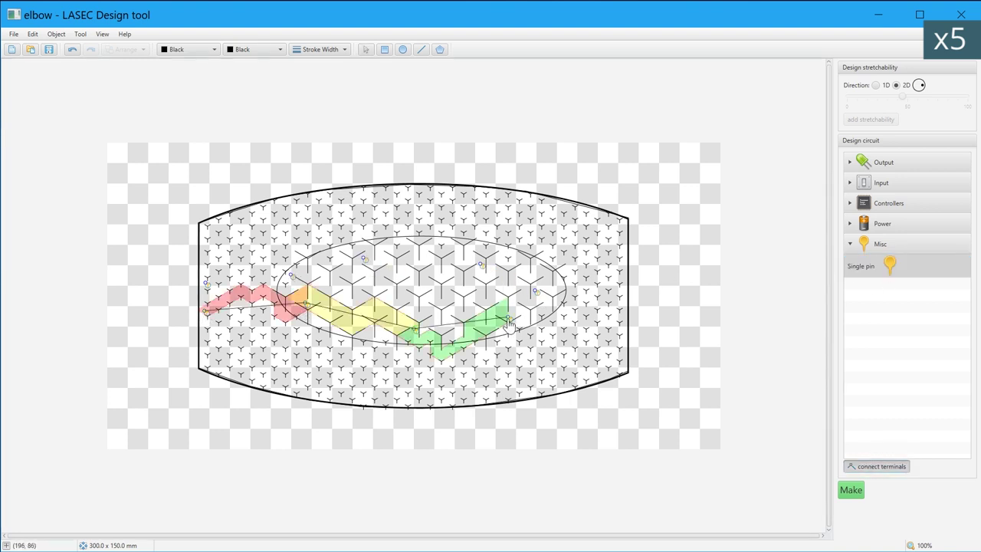
Route traces between the right-side pins and to the upper, upper-left and lower ellipse pins.
left_click(481, 265)
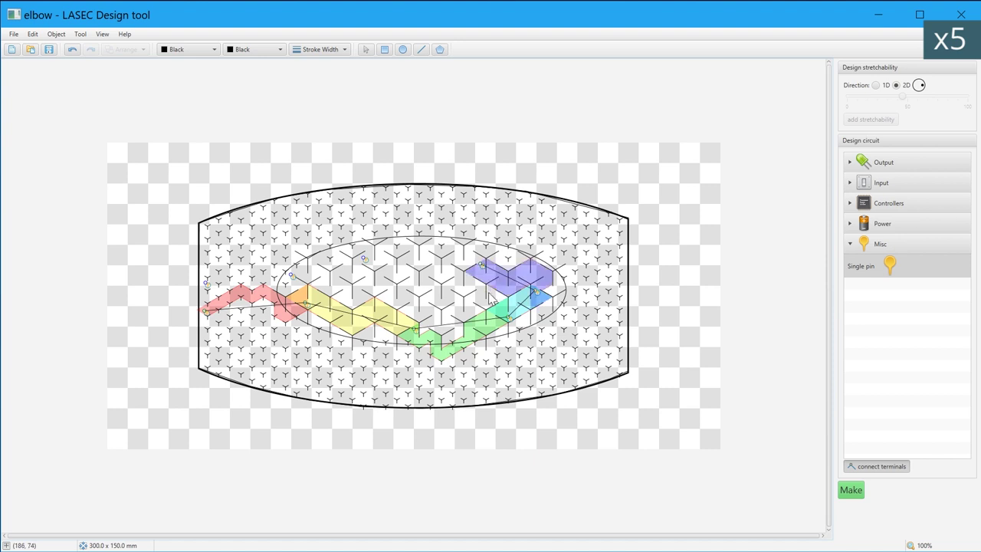
left_click(364, 262)
left_click(293, 276)
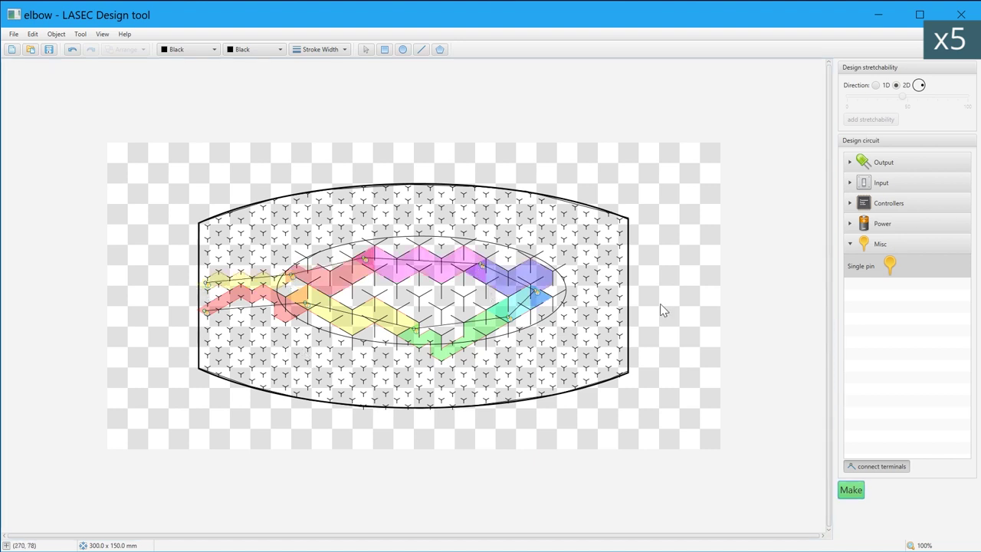
left_click(486, 325)
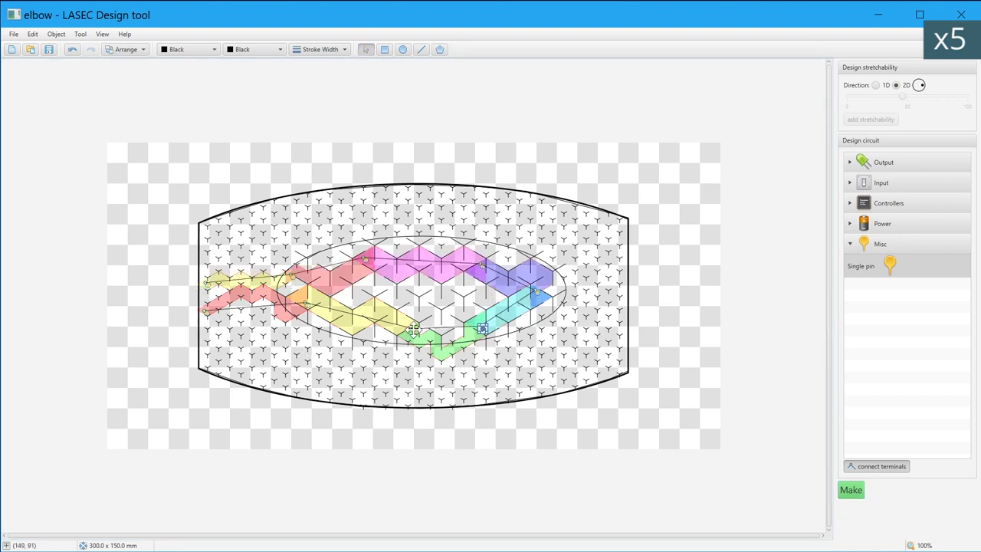